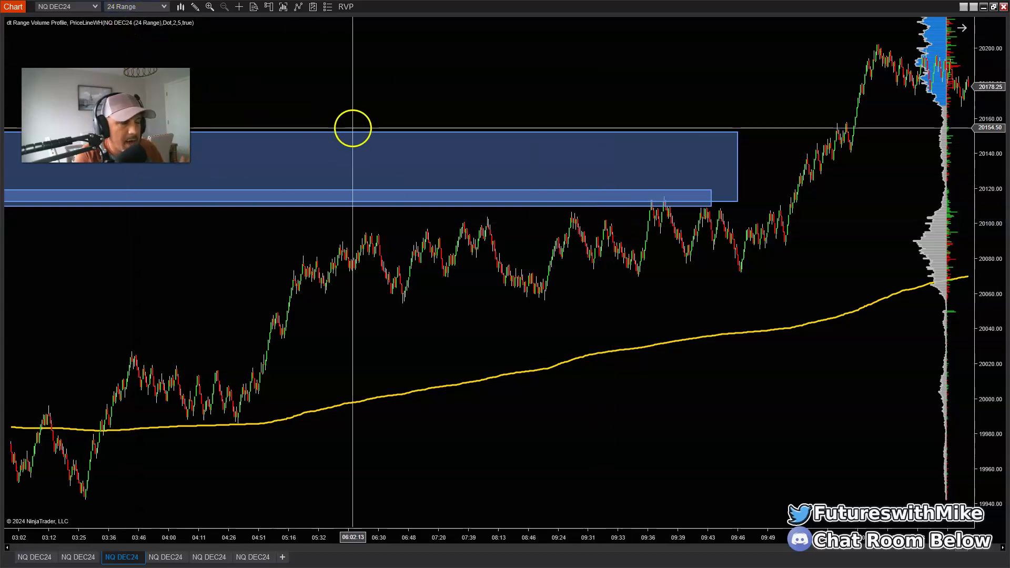
Move the start of the narrow supply zone near 20110–20120 to the last candles before the sharp sell-off, around 14:29.
drag(156, 254, 631, 244)
drag(402, 275, 958, 401)
drag(476, 371, 913, 441)
drag(633, 329, 874, 216)
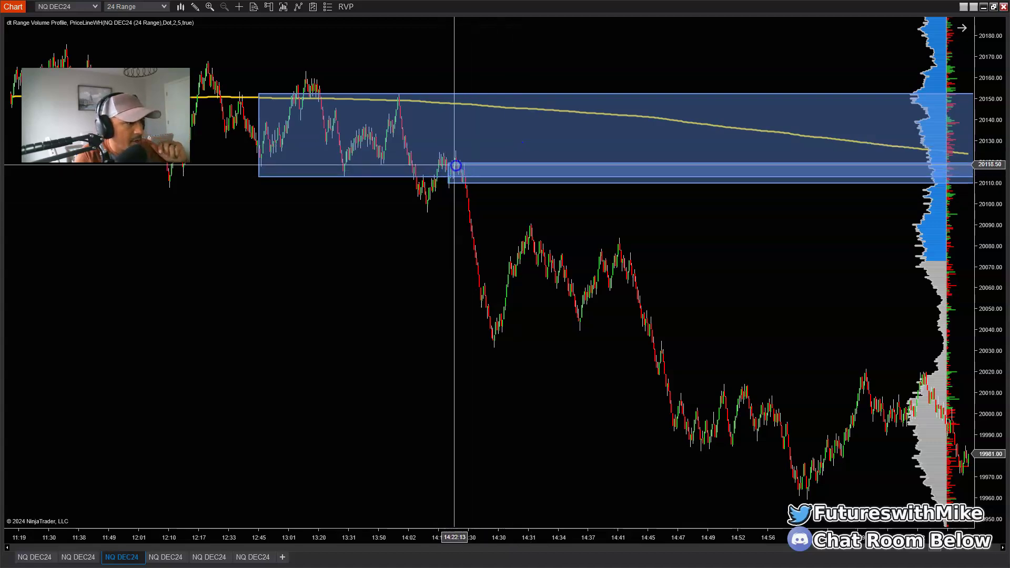
click(733, 295)
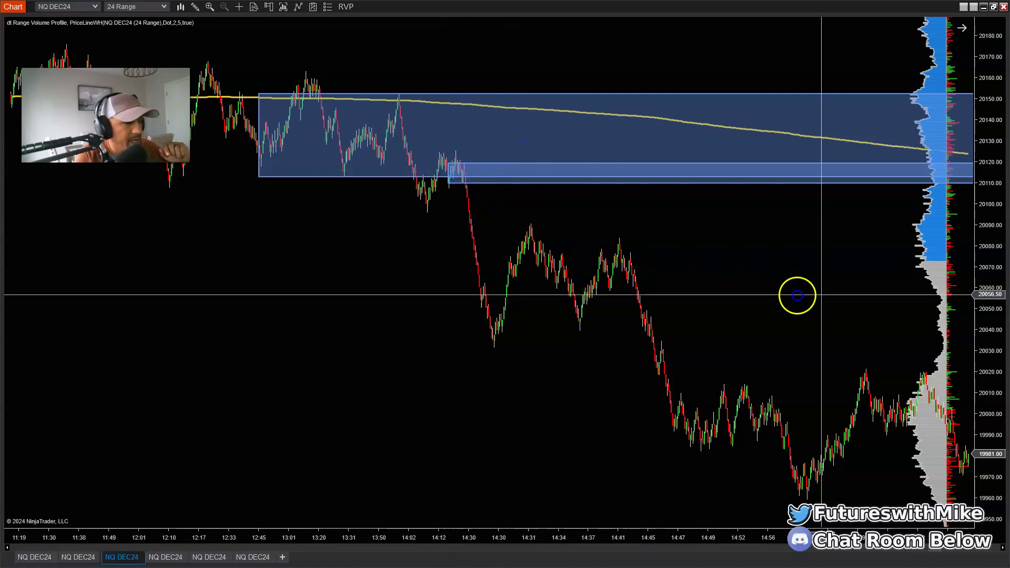
drag(717, 264, 870, 329)
drag(805, 534, 631, 547)
click(897, 444)
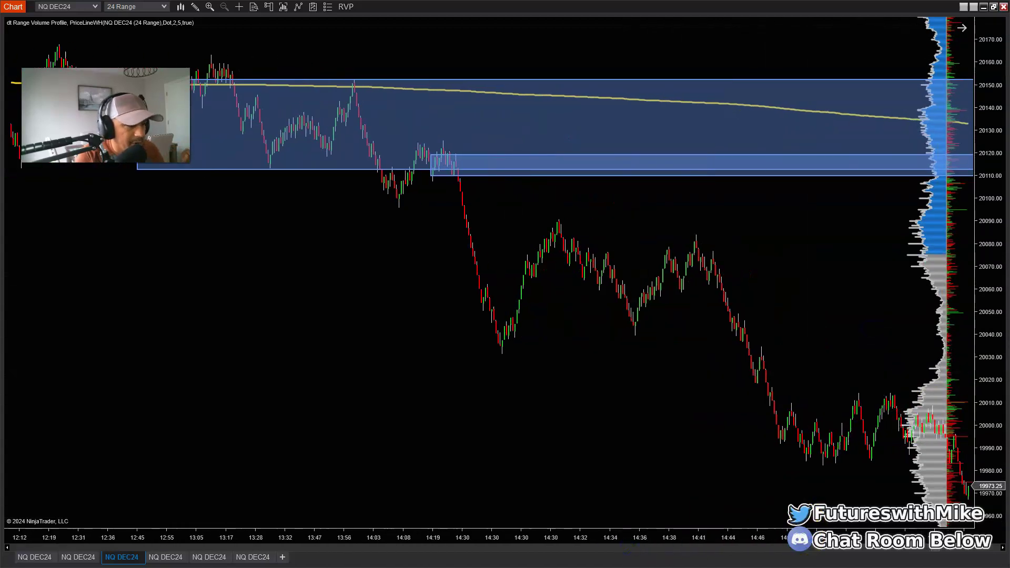
drag(998, 363, 994, 304)
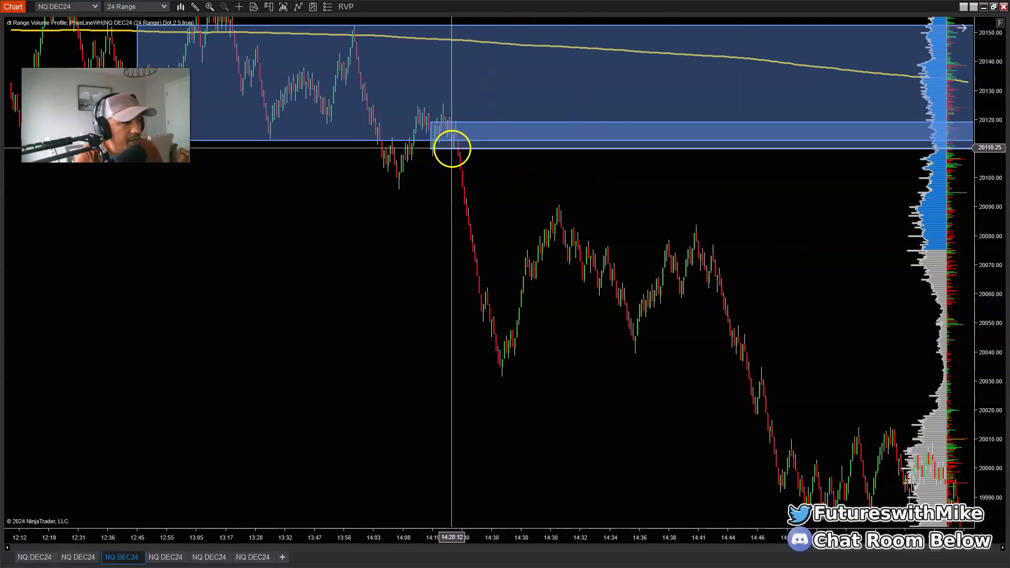
scroll(489, 534, down, 5)
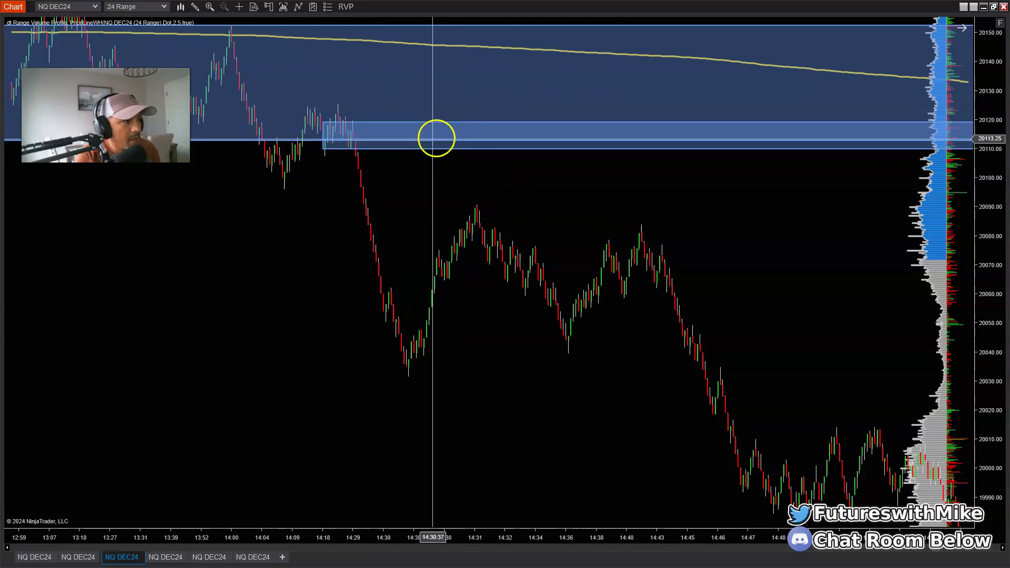
click(319, 148)
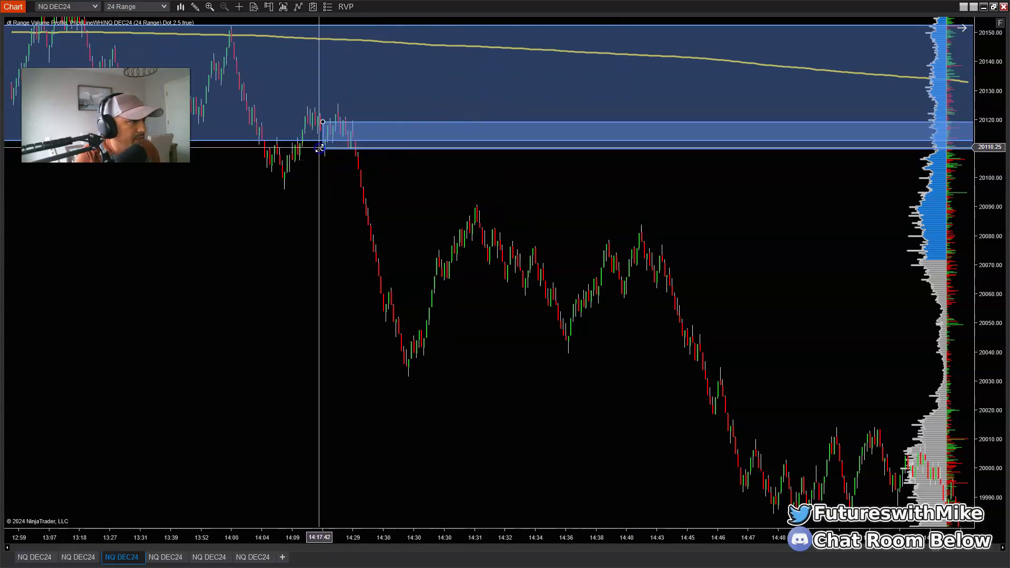
drag(320, 147, 346, 147)
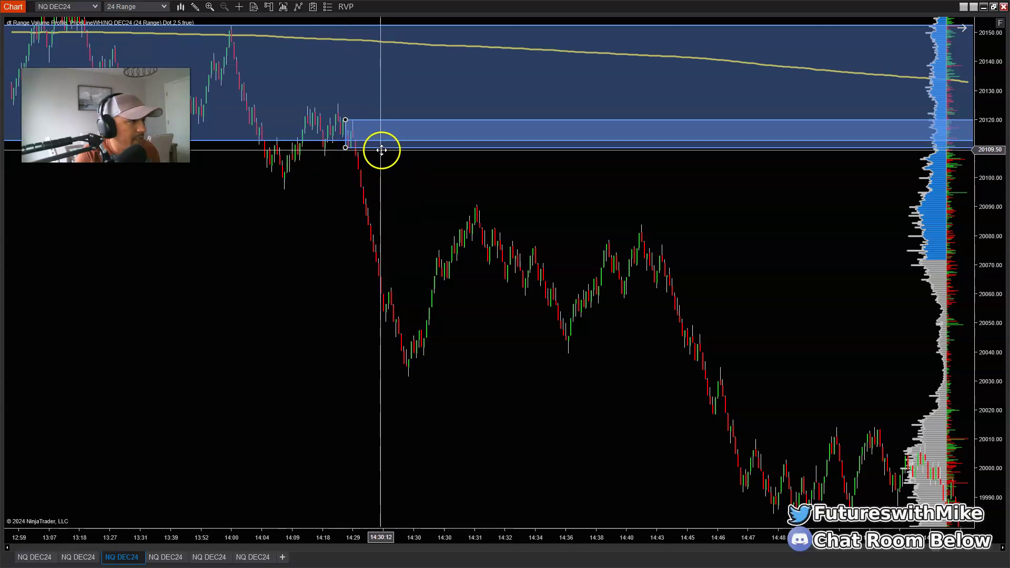
Examine how price returns to the narrow supply zone in the following morning session, around 09:36 to 09:42.
drag(703, 187, 331, 189)
drag(749, 240, 419, 244)
drag(683, 259, 352, 261)
drag(686, 277, 249, 257)
drag(668, 251, 221, 236)
drag(600, 232, 168, 225)
drag(731, 334, 610, 323)
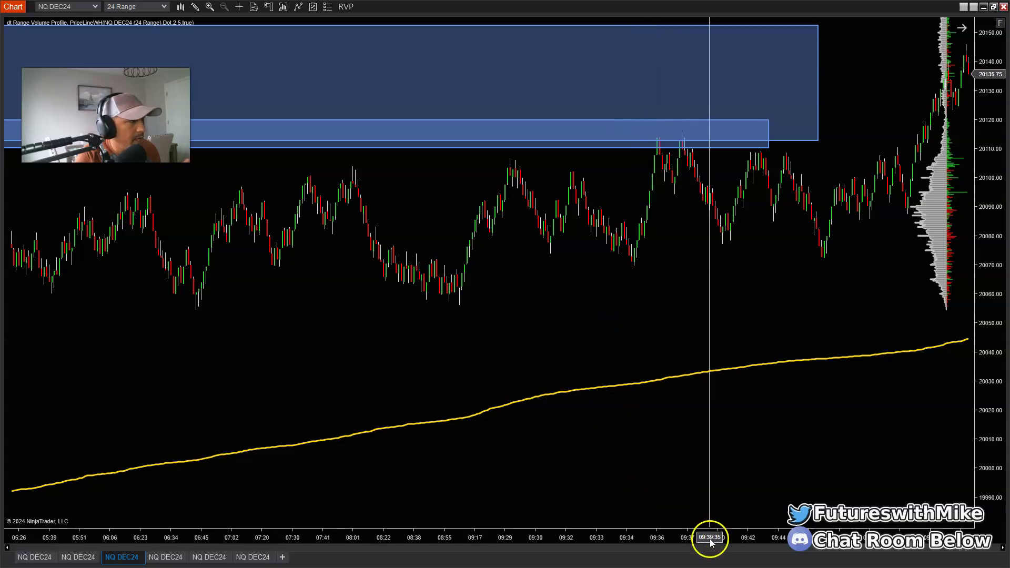
drag(710, 536, 699, 545)
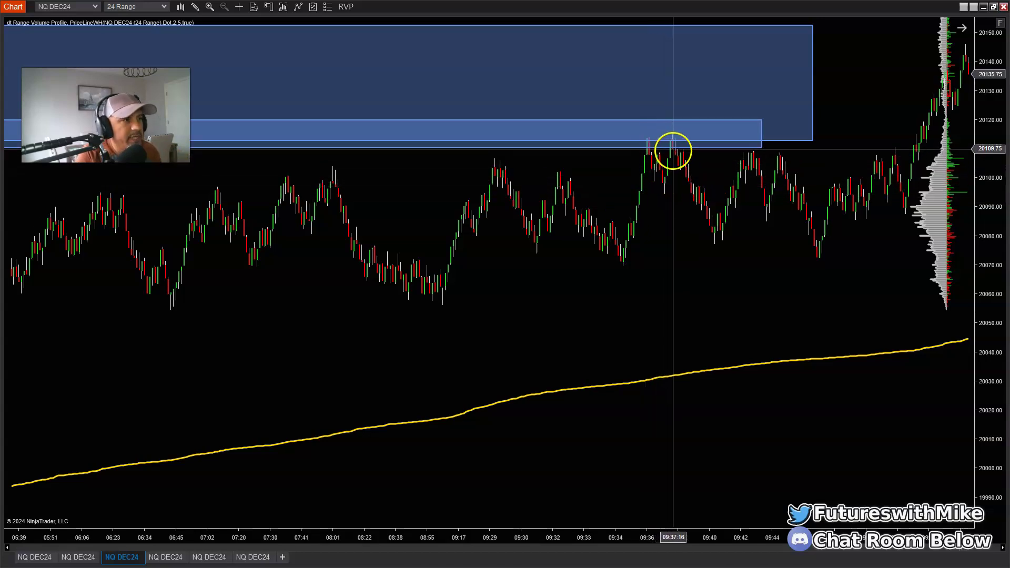
Inspect the 09:36 and 09:37 highs inside the narrow supply zone and the following decline to the 09:40 low.
click(644, 138)
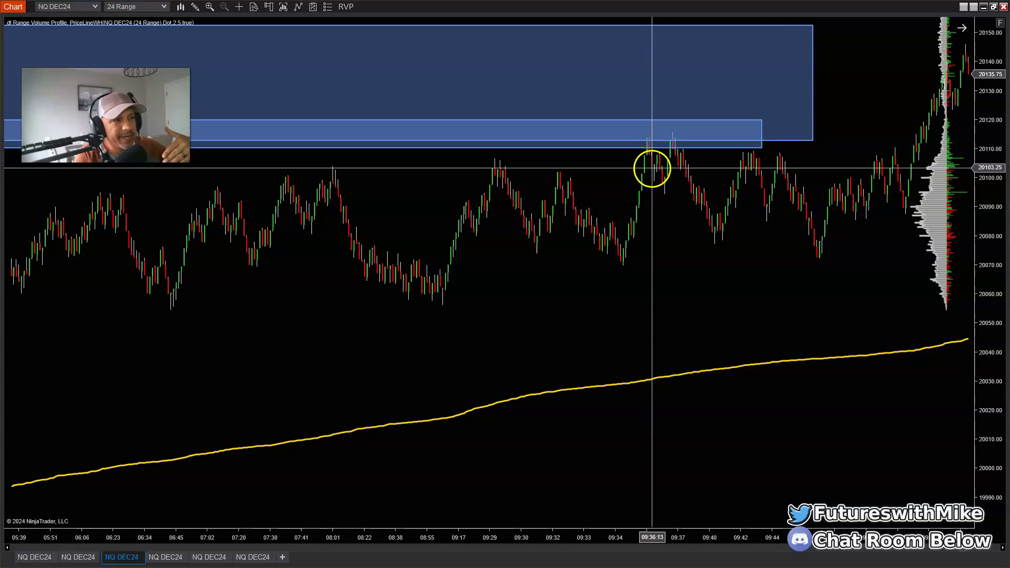
drag(652, 165, 646, 136)
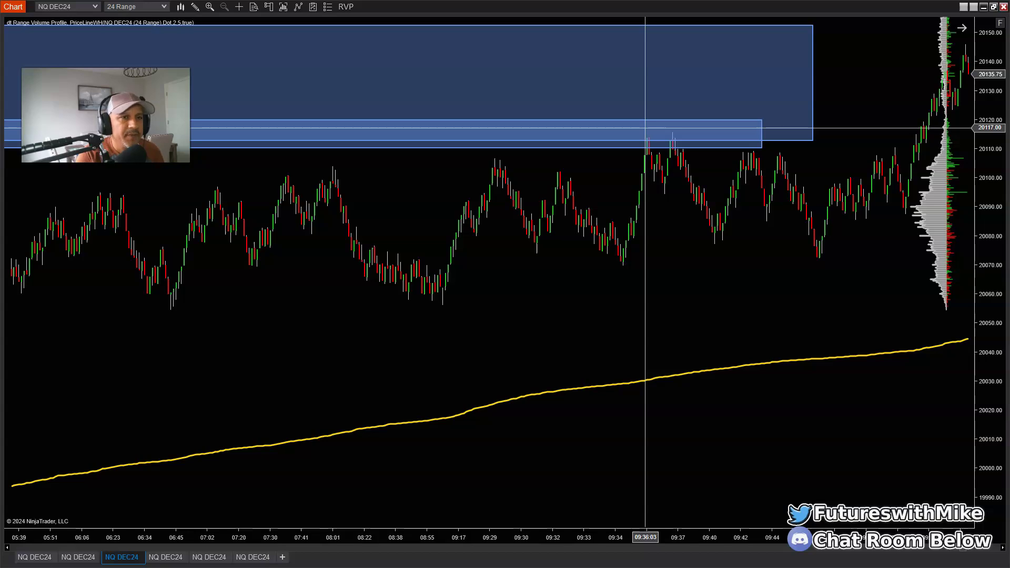
click(647, 135)
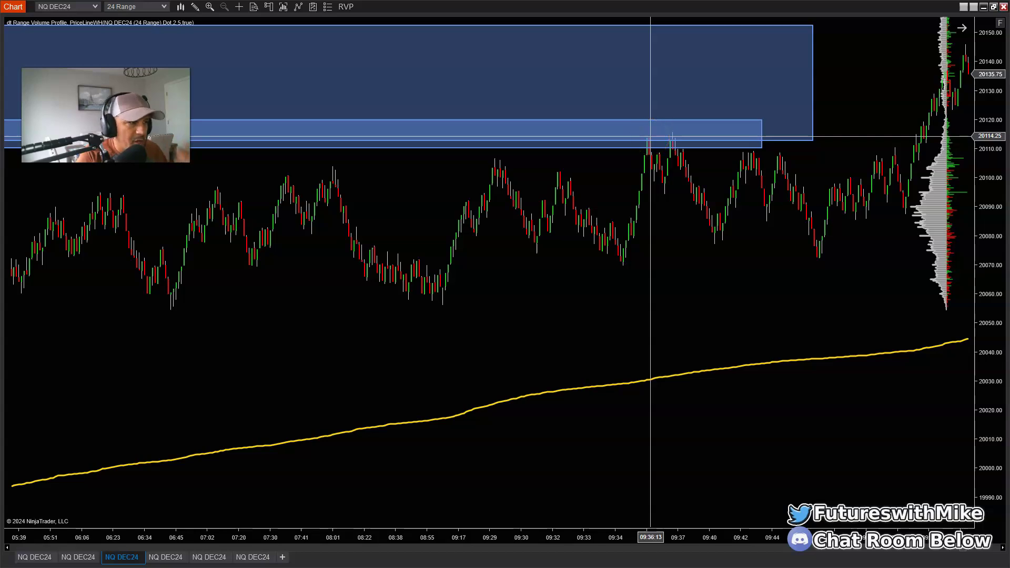
click(647, 134)
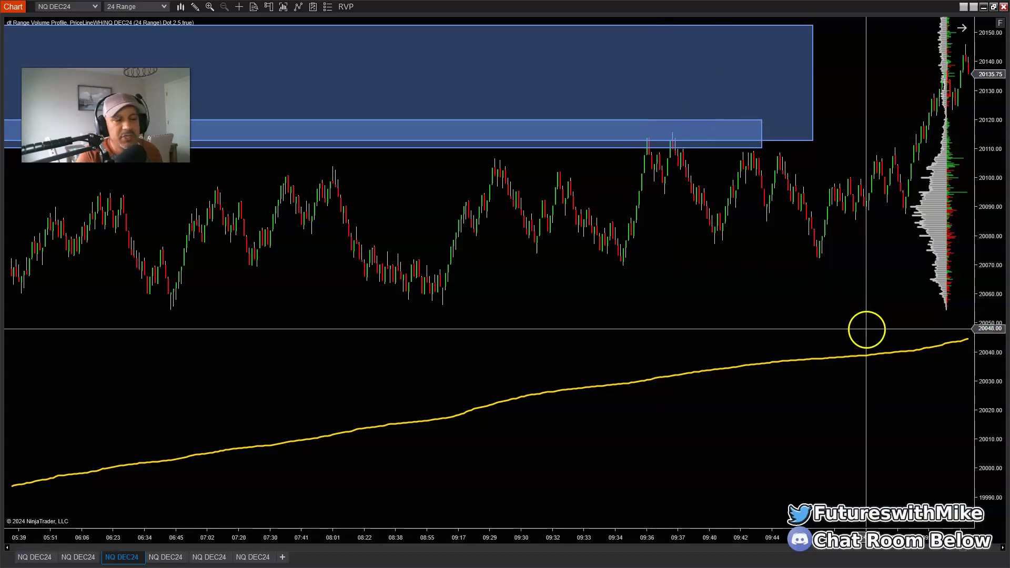
drag(615, 214, 638, 137)
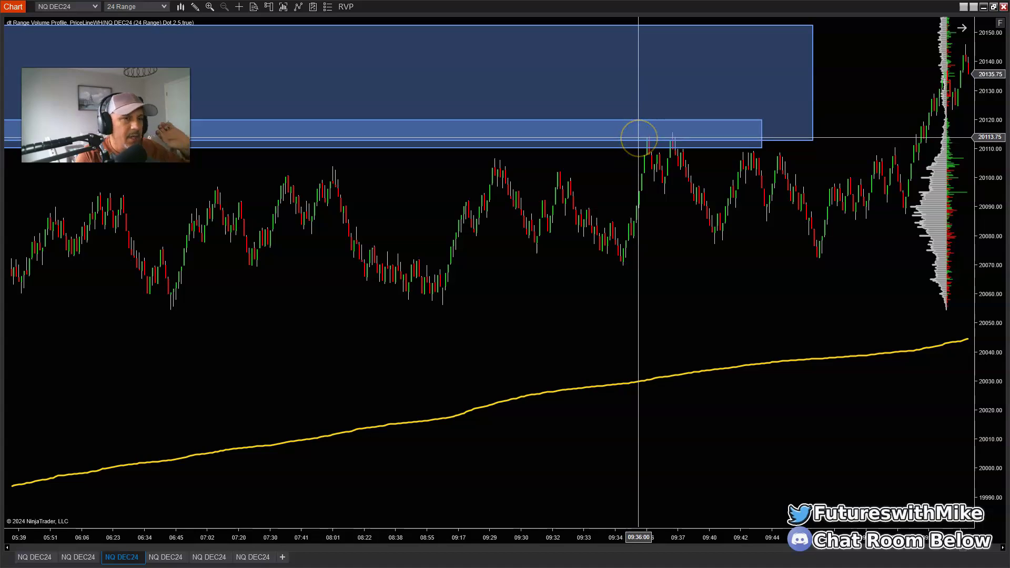
mouse_move(638, 136)
mouse_down()
mouse_move(656, 184)
mouse_move(662, 160)
mouse_move(690, 158)
mouse_move(670, 159)
mouse_up()
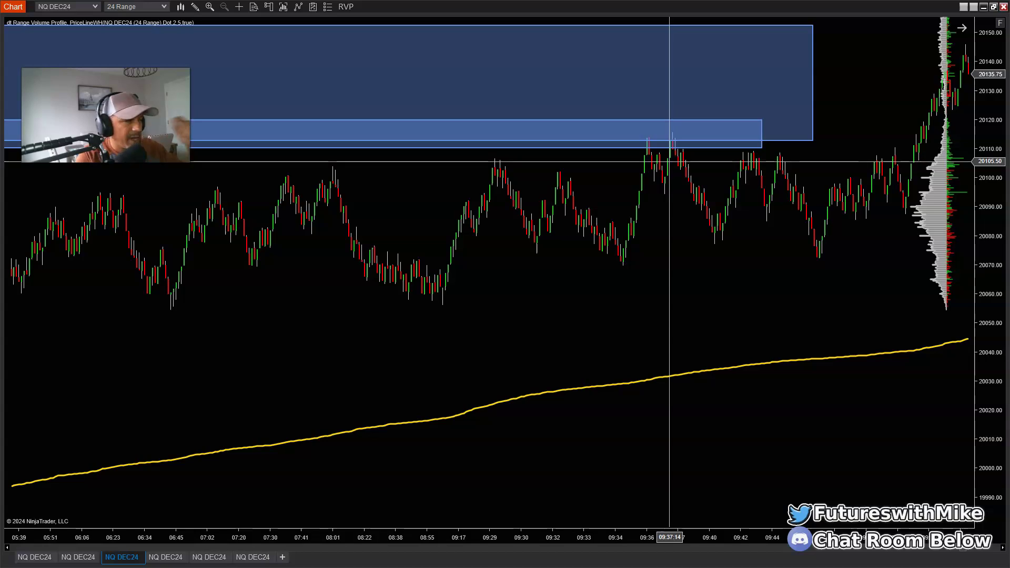
mouse_move(669, 161)
mouse_down()
mouse_move(652, 137)
mouse_move(663, 169)
mouse_up()
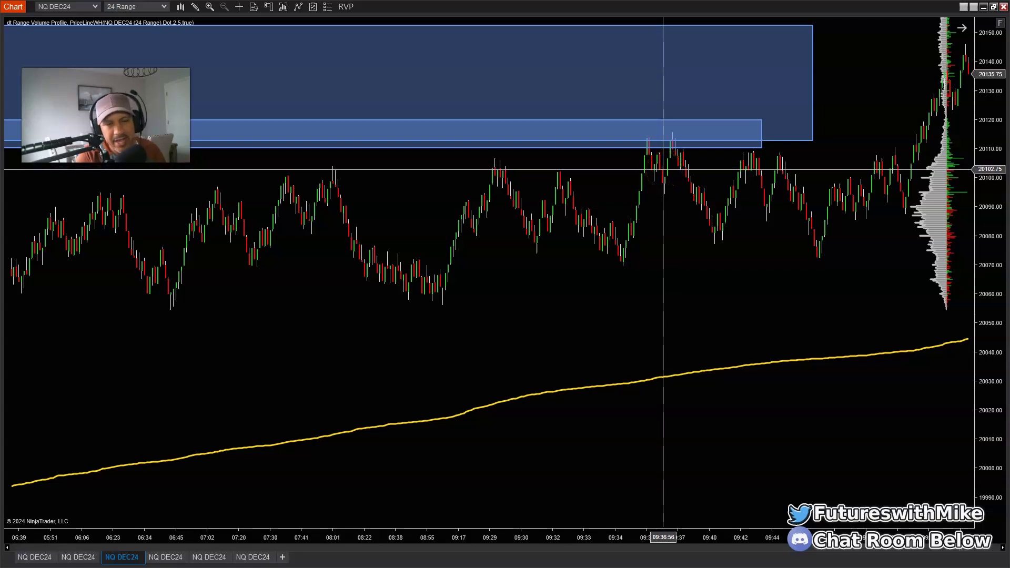
mouse_move(663, 169)
mouse_down()
mouse_move(657, 139)
mouse_move(663, 167)
mouse_up()
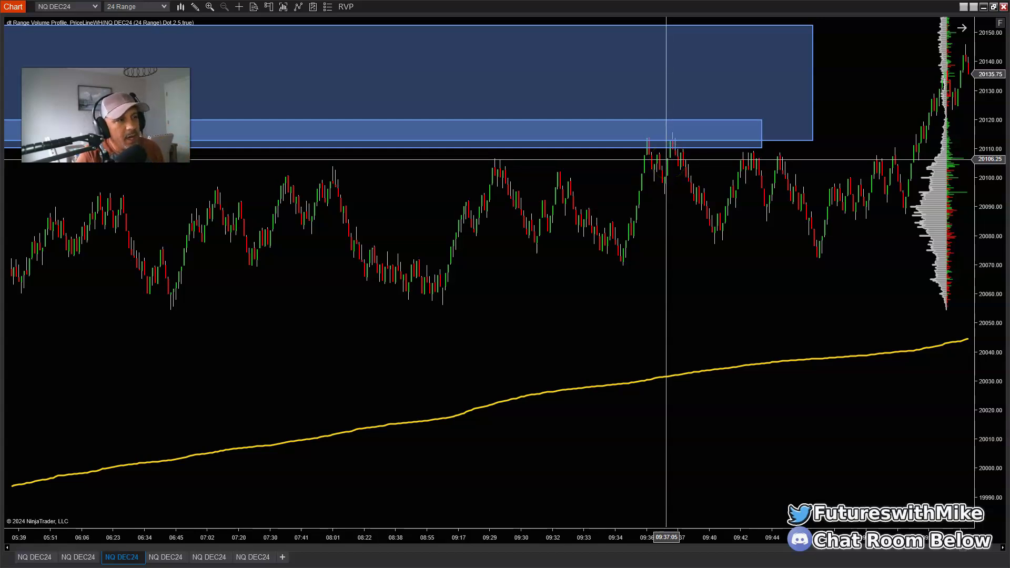
mouse_move(661, 153)
mouse_down()
mouse_move(660, 144)
mouse_move(661, 165)
mouse_move(662, 136)
mouse_up()
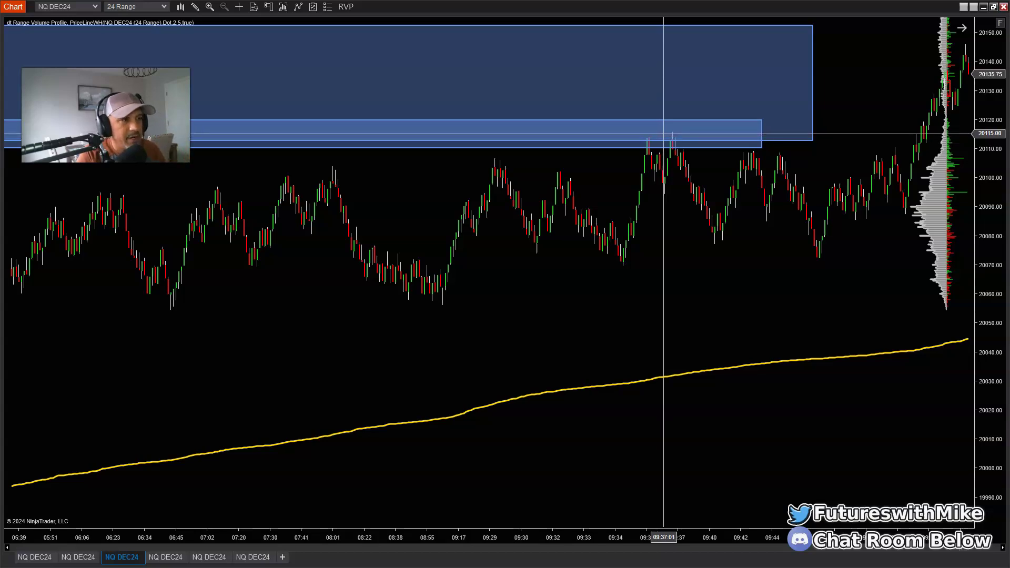
click(766, 273)
mouse_move(766, 273)
mouse_down()
mouse_move(827, 273)
mouse_move(647, 235)
mouse_move(646, 138)
mouse_up()
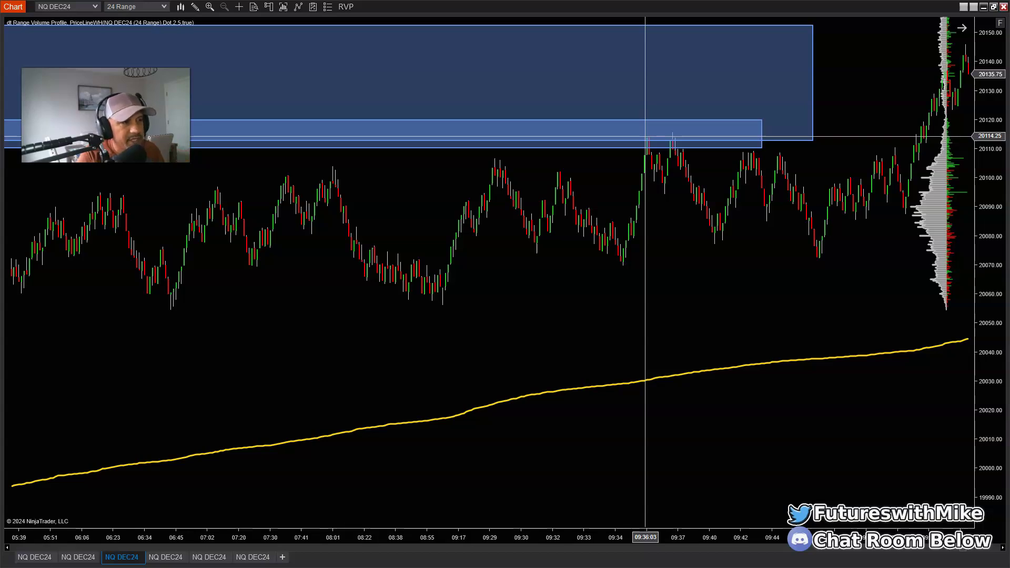
mouse_move(656, 137)
mouse_down()
mouse_move(667, 138)
mouse_move(648, 173)
mouse_move(659, 139)
mouse_move(640, 140)
mouse_move(674, 145)
mouse_move(674, 155)
mouse_up()
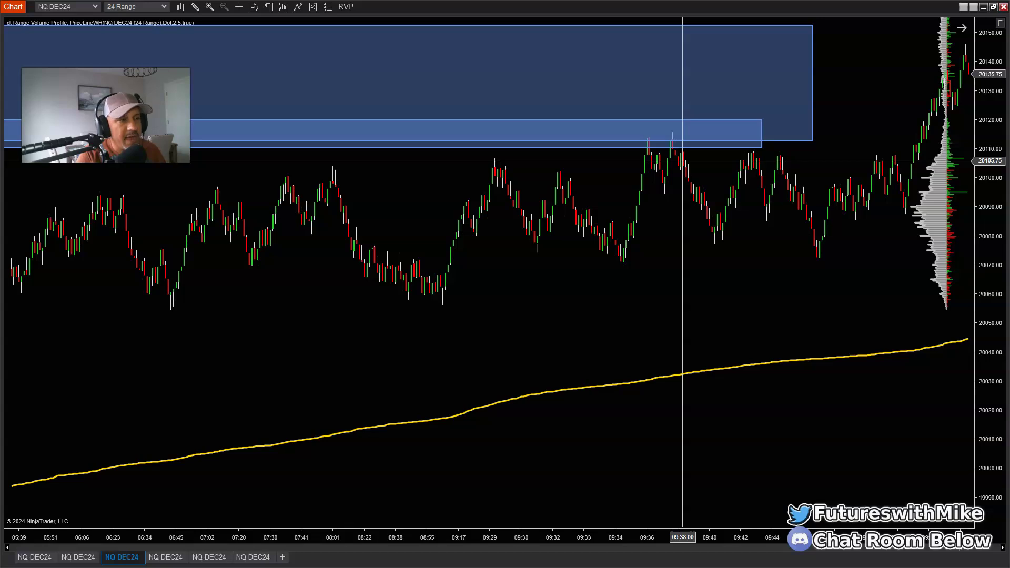
drag(682, 160, 712, 240)
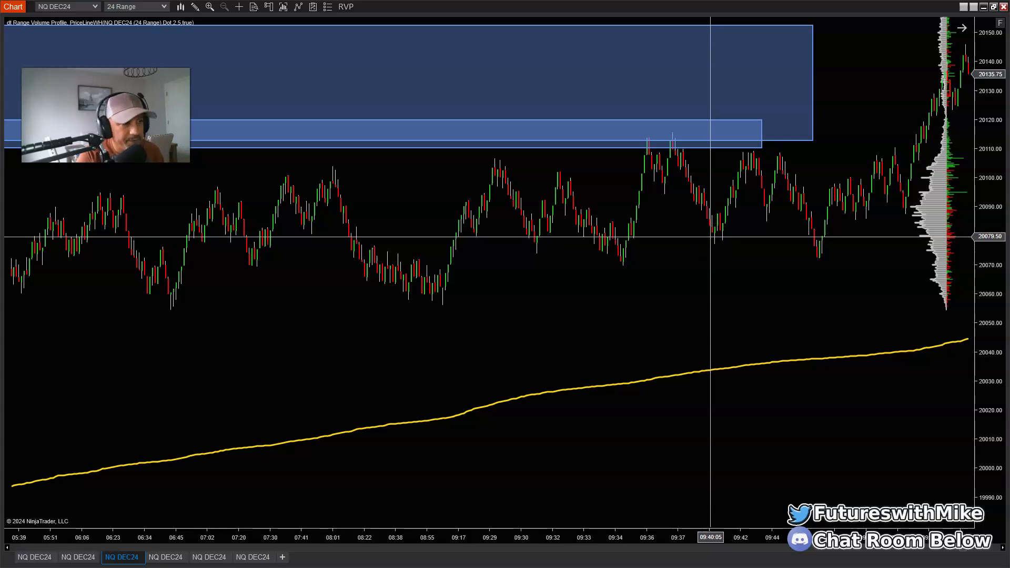
click(705, 230)
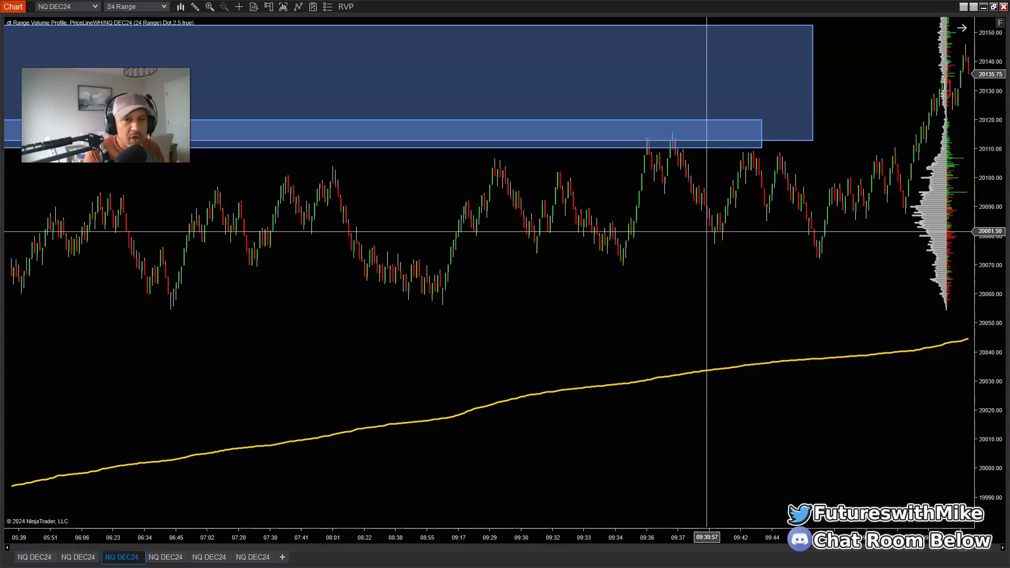
Switch to the NQ DEC24 120 Range chart.
click(689, 230)
click(34, 557)
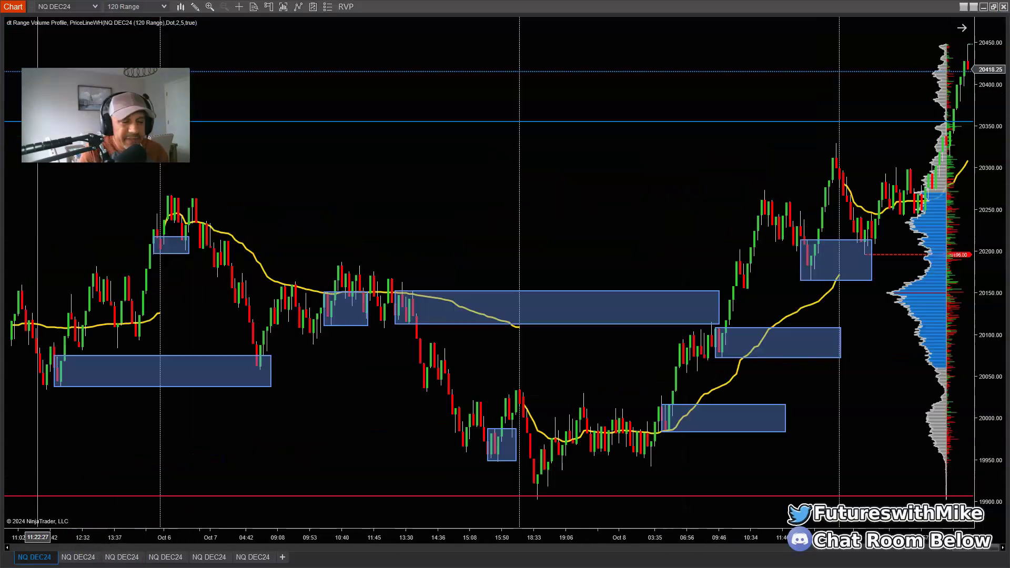